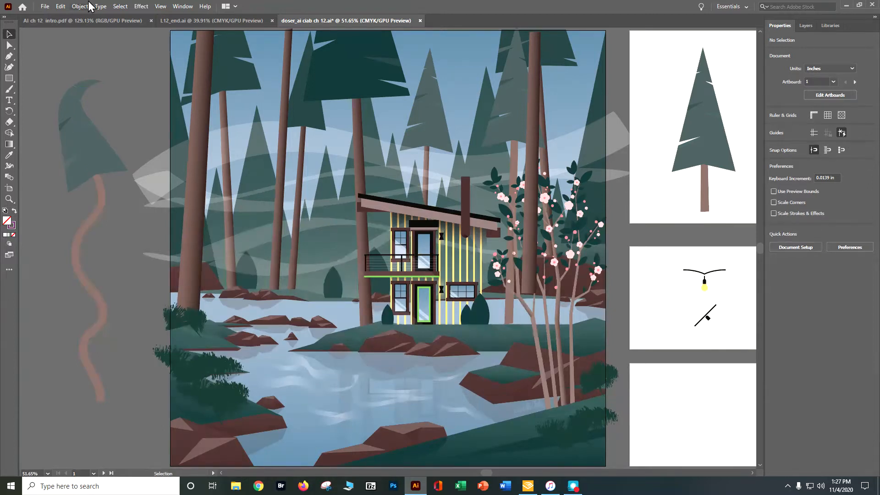
List the document's brushes with bristle brushes shown and art brushes hidden.
{"action": "left_click", "coordinate": [186, 8]}
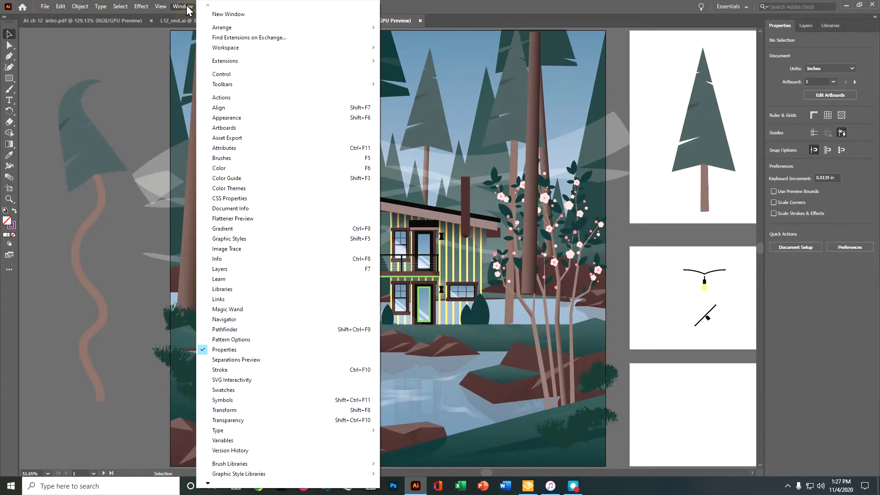
{"action": "left_click", "coordinate": [229, 158]}
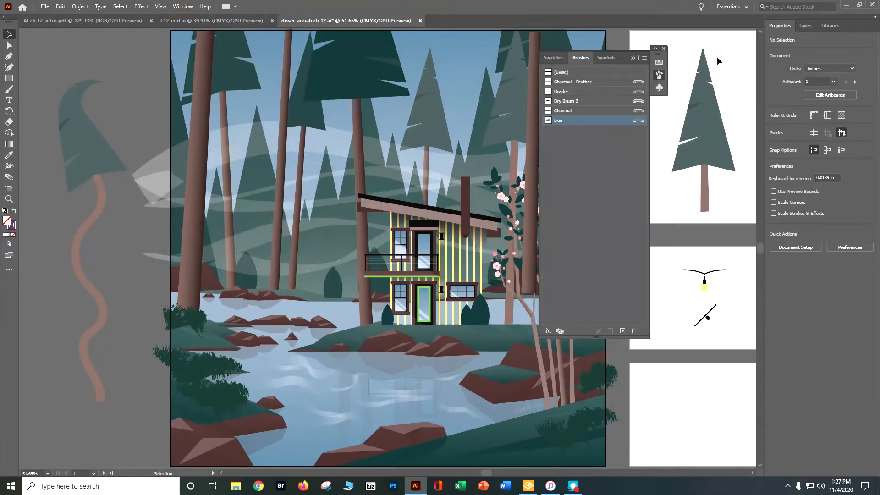
{"action": "left_click", "coordinate": [644, 59]}
{"action": "left_click", "coordinate": [657, 151]}
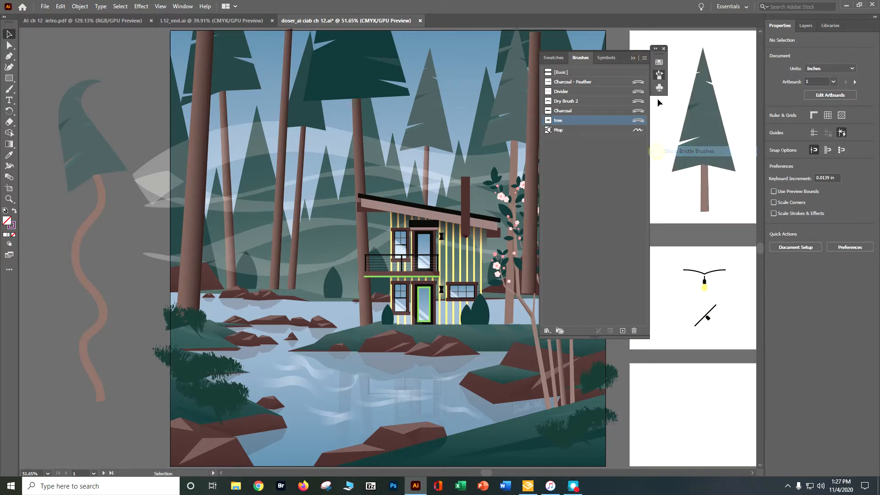
{"action": "left_click", "coordinate": [644, 58]}
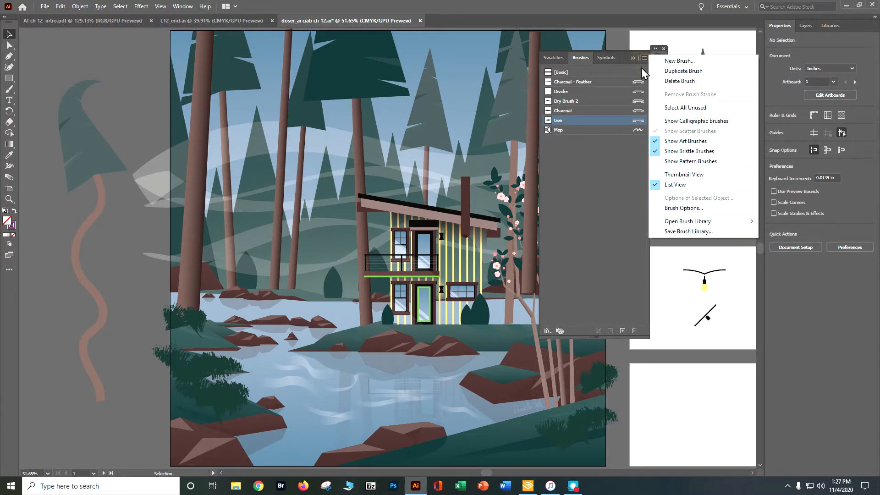
{"action": "left_click", "coordinate": [666, 140]}
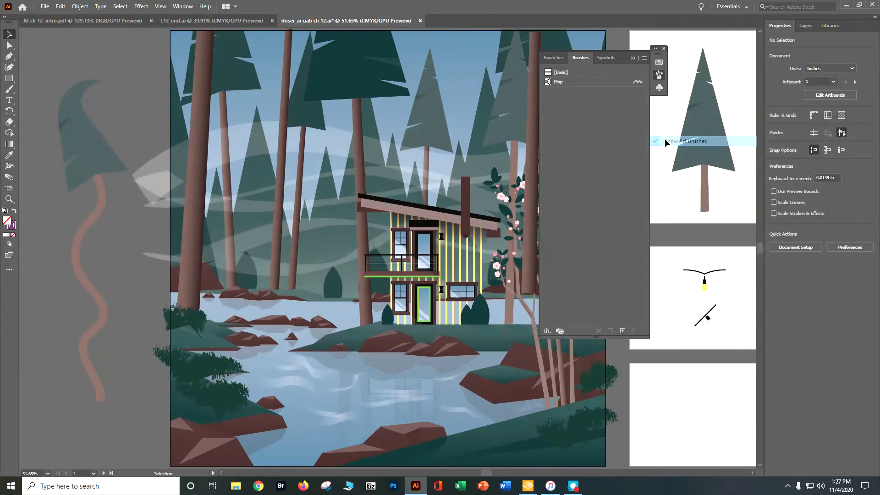
{"action": "left_click", "coordinate": [663, 48]}
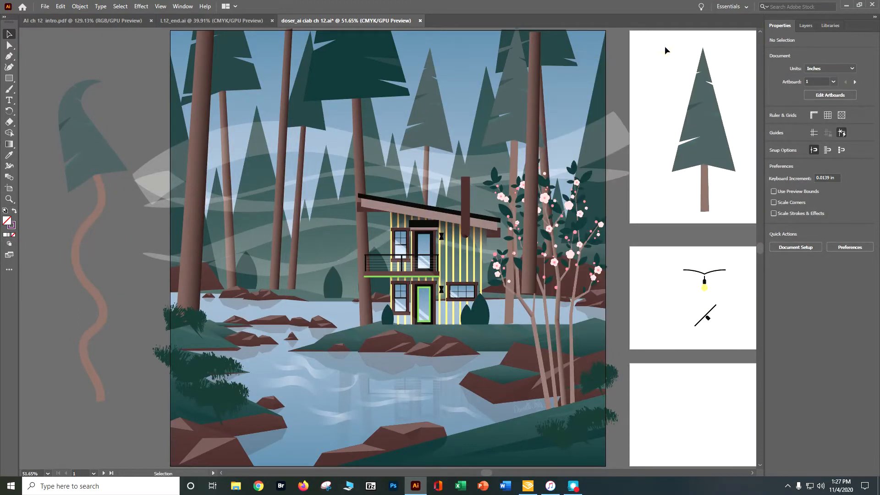
{"action": "left_click", "coordinate": [188, 9]}
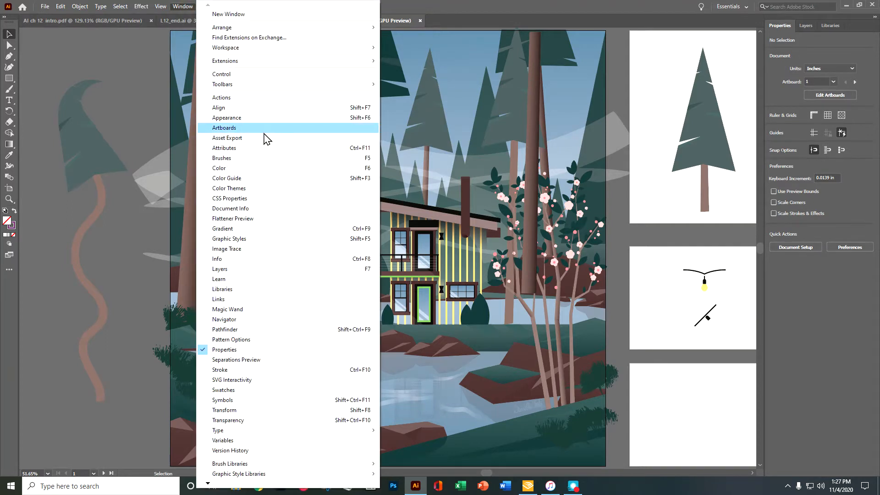
{"action": "left_click", "coordinate": [264, 158]}
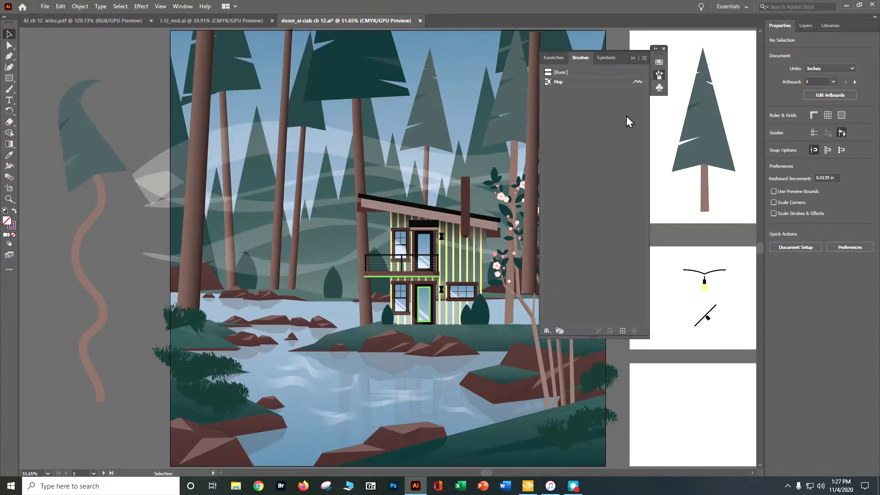
{"action": "left_click", "coordinate": [655, 49]}
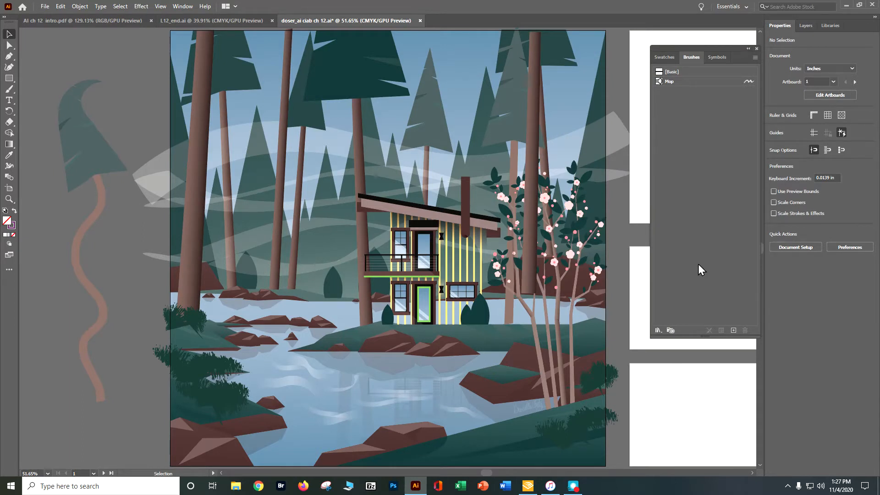
Change the Mop bristle brush to a Flat Fan shape with 3 mm size and 50% bristle thickness.
{"action": "double_click", "coordinate": [664, 83]}
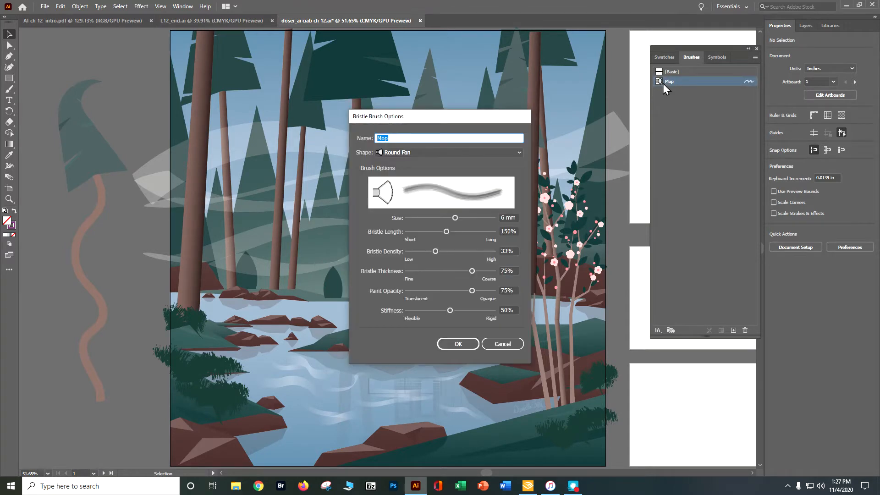
{"action": "left_click", "coordinate": [430, 152]}
{"action": "left_click", "coordinate": [408, 254]}
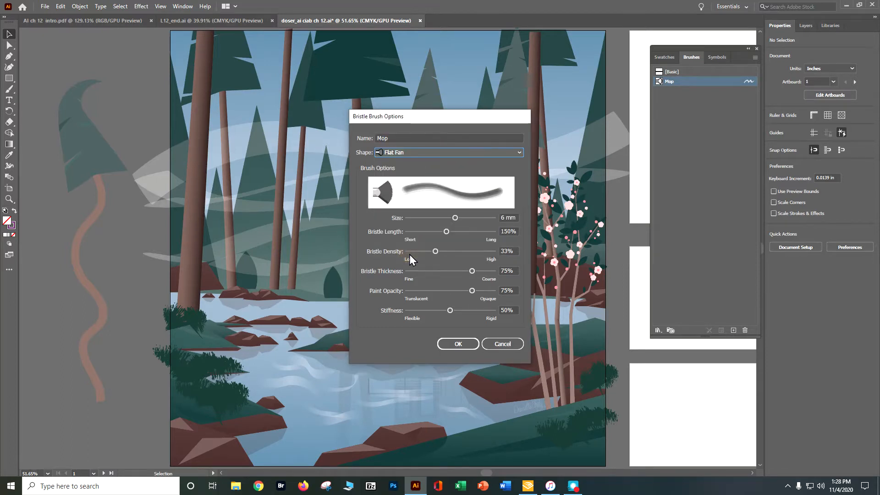
{"action": "left_click", "coordinate": [508, 217]}
{"action": "type", "text": "3"}
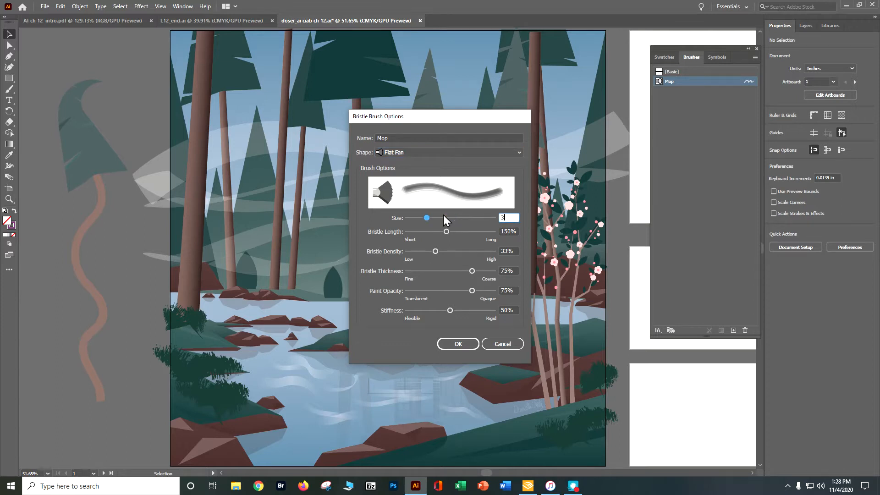
{"action": "left_click", "coordinate": [511, 270]}
{"action": "type", "text": "50"}
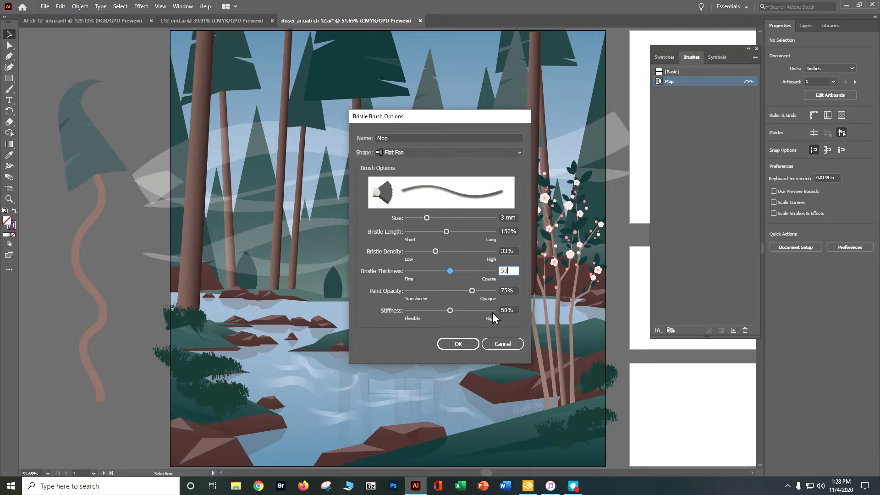
{"action": "left_click", "coordinate": [456, 344]}
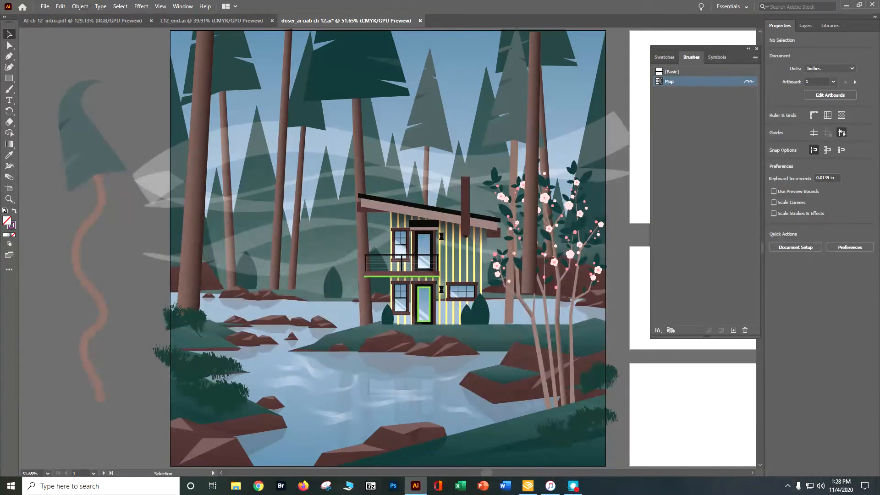
Zoom in on the area above the cabin's chimney, deselect everything and make the Cabin layer active.
{"action": "left_click", "coordinate": [464, 206]}
{"action": "key", "text": "ctrl+="}
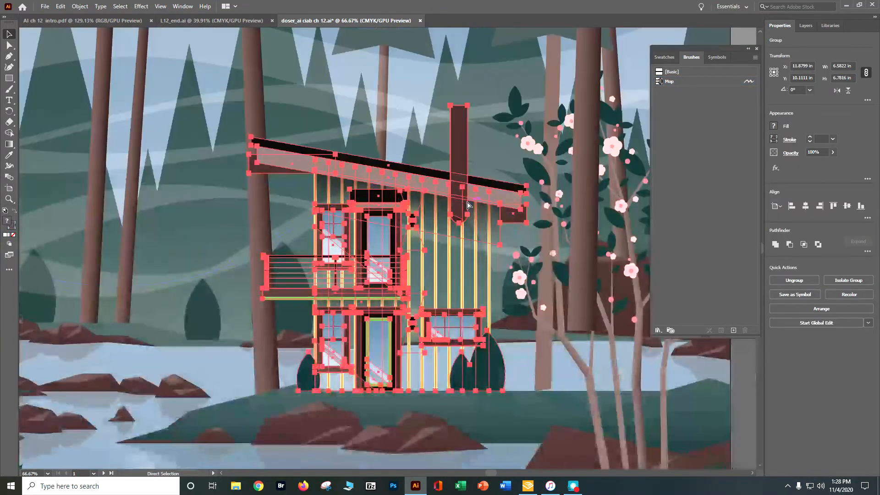
{"action": "left_click_drag", "start_coordinate": [474, 166], "coordinate": [453, 369]}
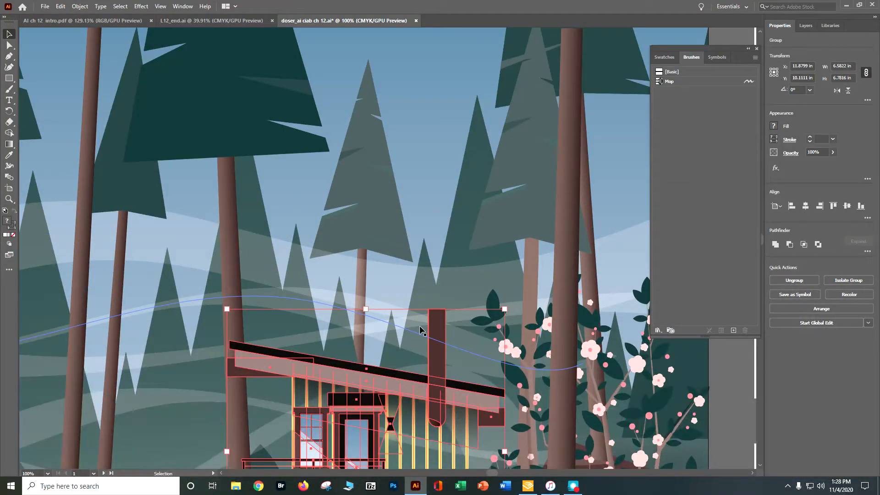
{"action": "left_click", "coordinate": [119, 7]}
{"action": "left_click", "coordinate": [133, 37]}
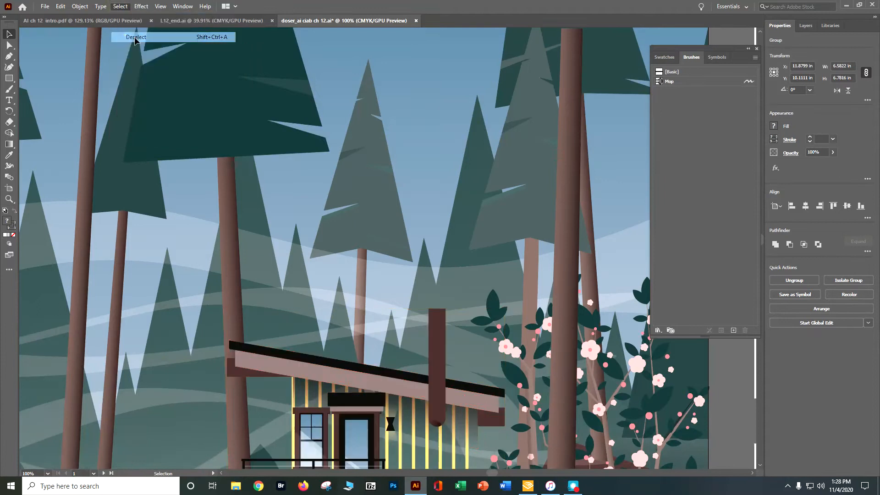
{"action": "left_click", "coordinate": [809, 26]}
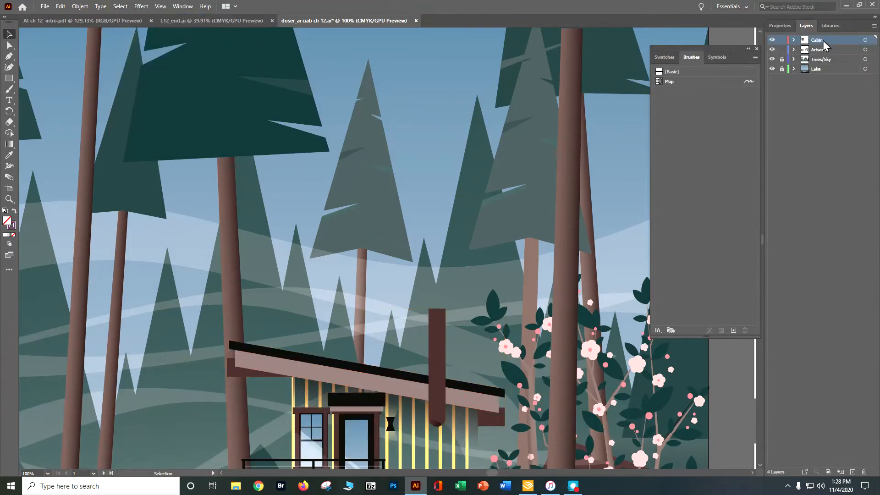
{"action": "left_click", "coordinate": [782, 27]}
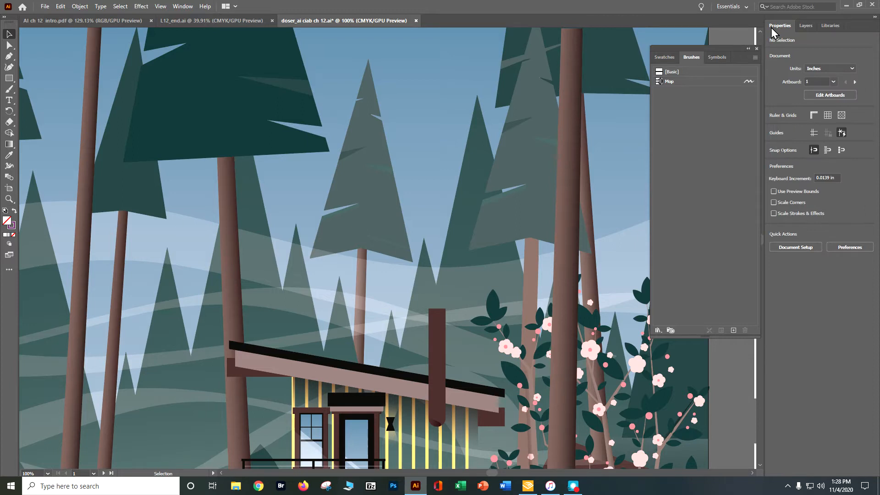
Set up the Paintbrush tool with the Mop brush and a white stroke colour.
{"action": "left_click", "coordinate": [9, 89]}
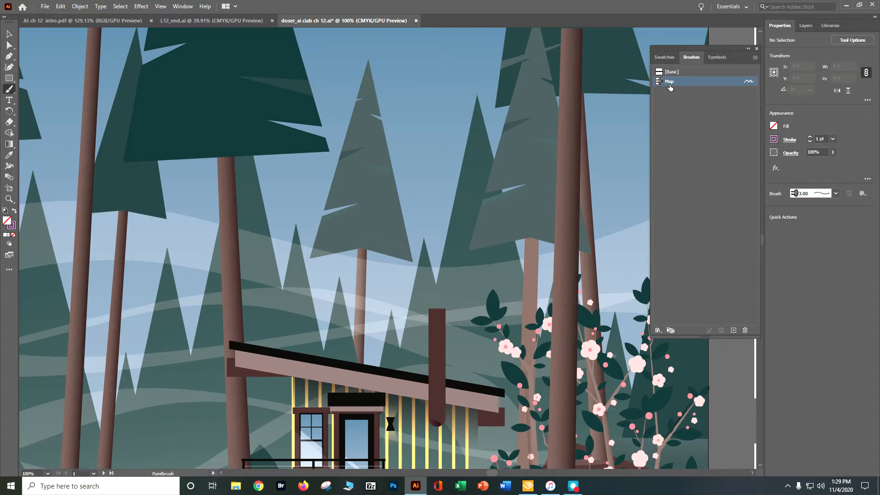
{"action": "left_click", "coordinate": [774, 139]}
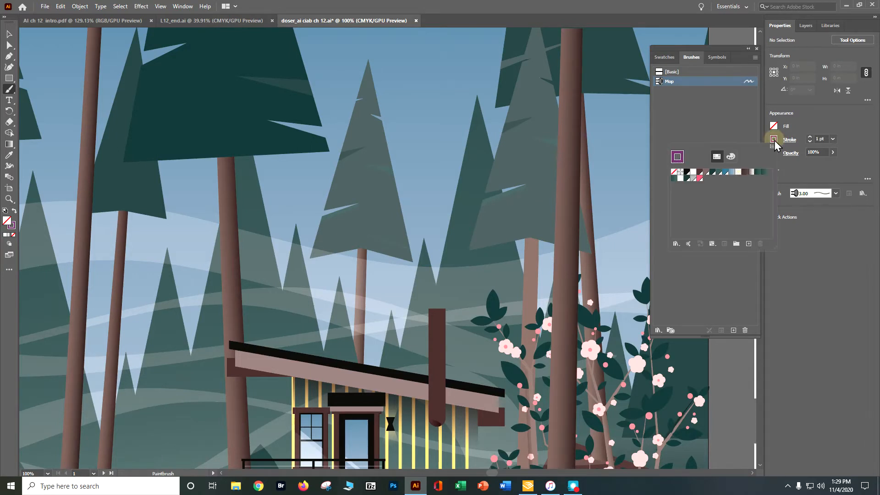
{"action": "left_click", "coordinate": [695, 171]}
{"action": "key", "text": "Escape"}
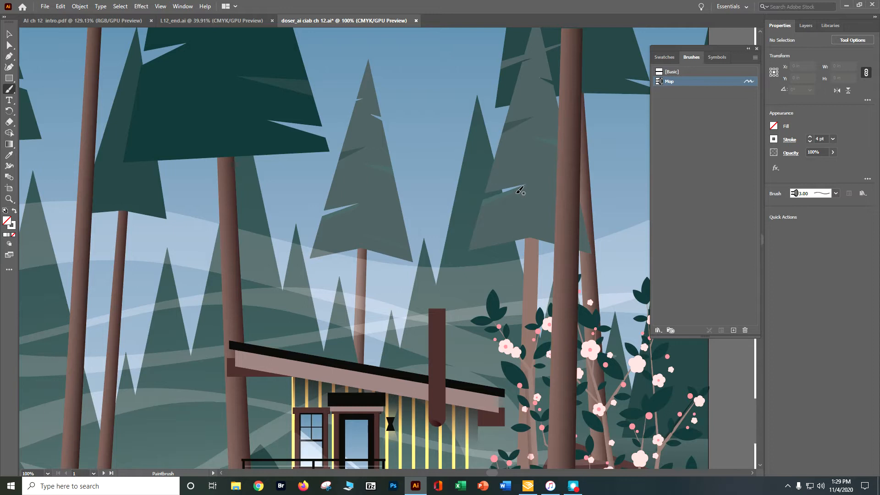
Try painting one wavy smoke stroke up from the chimney with the Mop brush, then undo it.
{"action": "mouse_move", "coordinate": [443, 292]}
{"action": "left_mouse_down"}
{"action": "mouse_move", "coordinate": [441, 306]}
{"action": "mouse_move", "coordinate": [424, 191]}
{"action": "mouse_move", "coordinate": [454, 120]}
{"action": "mouse_move", "coordinate": [467, 43]}
{"action": "mouse_move", "coordinate": [461, 25]}
{"action": "left_mouse_up"}
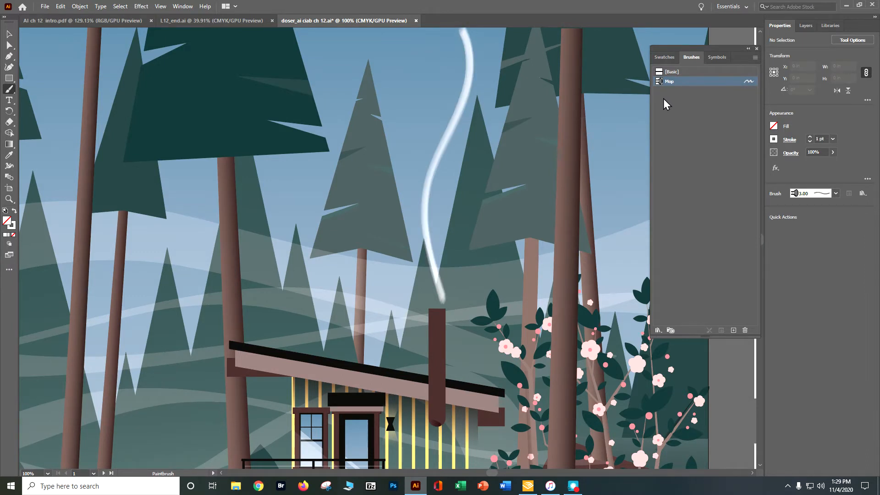
{"action": "left_click", "coordinate": [660, 82]}
{"action": "double_click", "coordinate": [661, 82]}
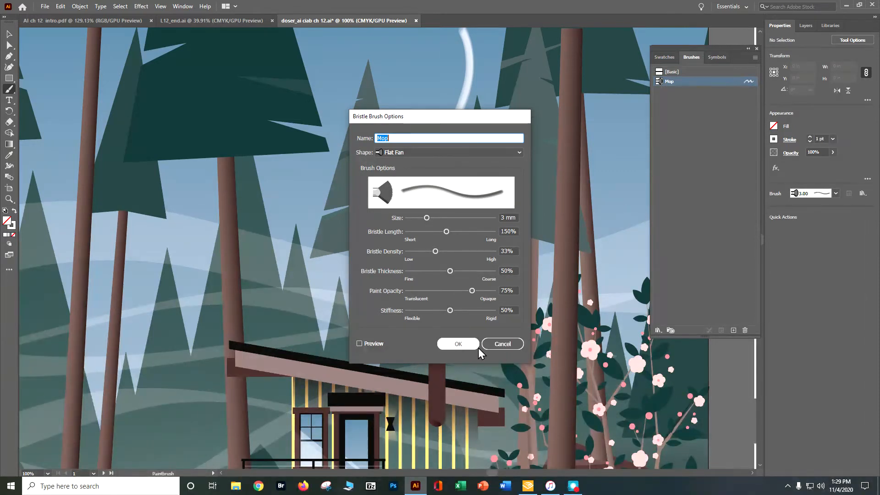
{"action": "left_click", "coordinate": [499, 344]}
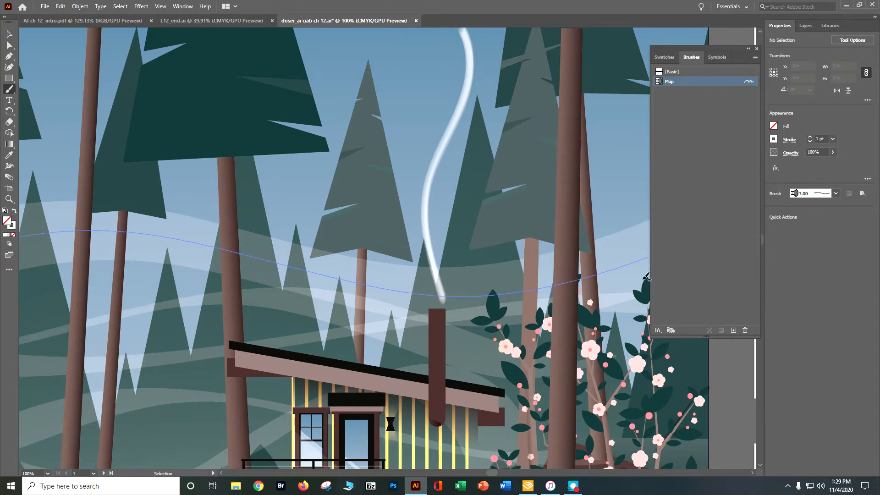
{"action": "key", "text": "ctrl+z"}
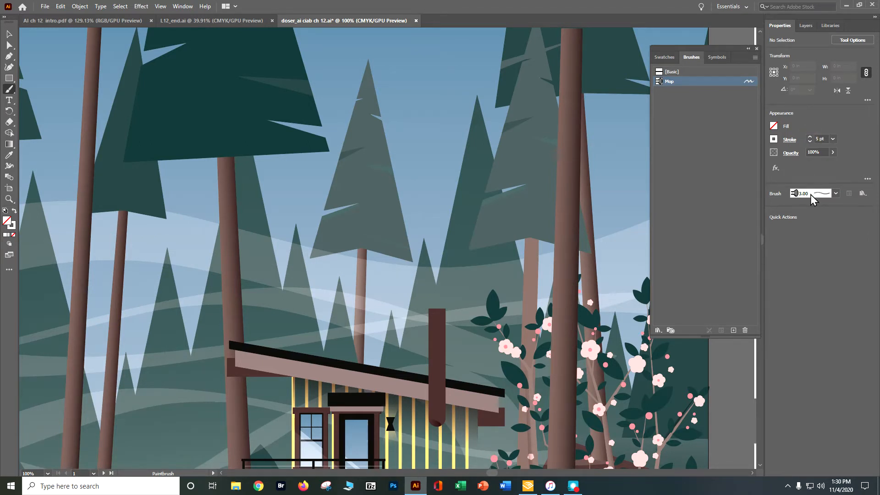
Paint two wavy white smoke strokes rising from the top of the chimney with the Mop brush.
{"action": "left_click", "coordinate": [835, 193]}
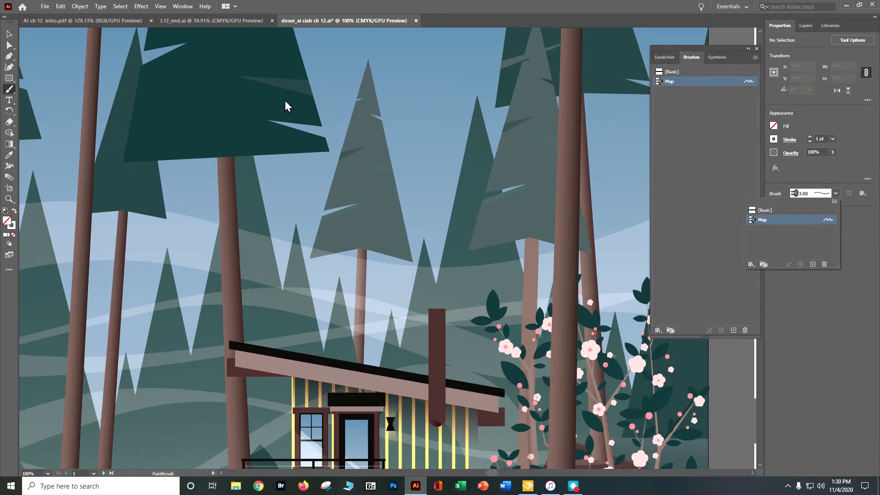
{"action": "left_click", "coordinate": [9, 90]}
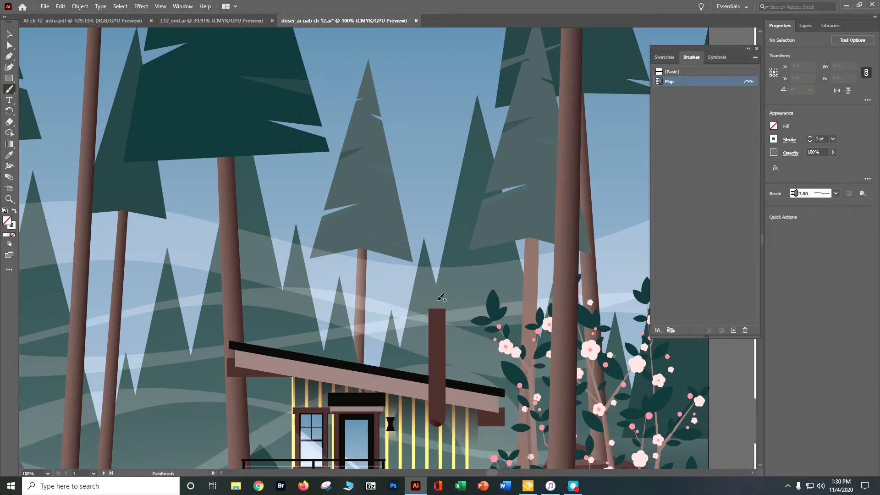
{"action": "mouse_move", "coordinate": [439, 299]}
{"action": "left_mouse_down"}
{"action": "mouse_move", "coordinate": [407, 247]}
{"action": "mouse_move", "coordinate": [411, 197]}
{"action": "mouse_move", "coordinate": [465, 121]}
{"action": "mouse_move", "coordinate": [460, 88]}
{"action": "mouse_move", "coordinate": [410, 43]}
{"action": "left_mouse_up"}
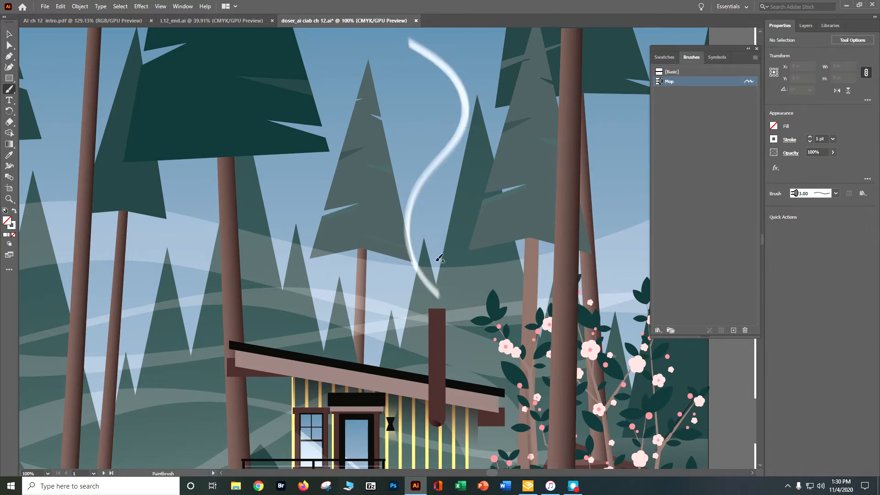
{"action": "mouse_move", "coordinate": [438, 257]}
{"action": "left_mouse_down"}
{"action": "mouse_move", "coordinate": [497, 149]}
{"action": "mouse_move", "coordinate": [501, 118]}
{"action": "mouse_move", "coordinate": [495, 68]}
{"action": "mouse_move", "coordinate": [449, 40]}
{"action": "left_mouse_up"}
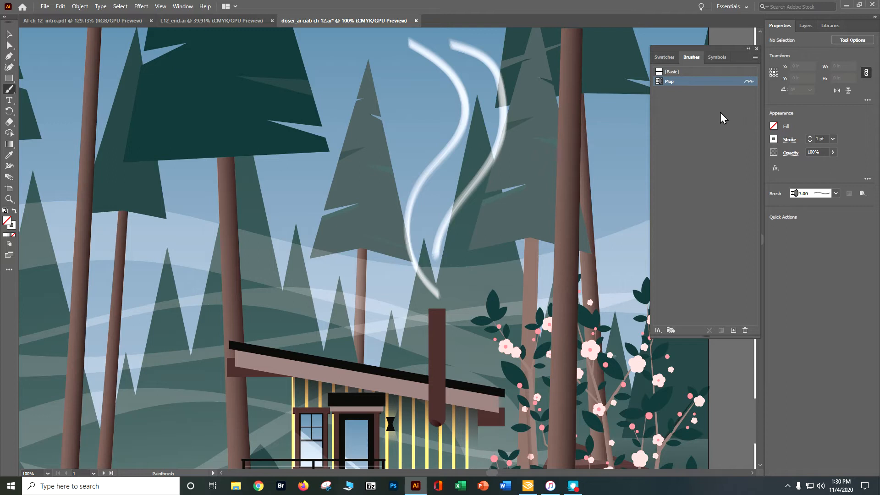
With preview on, set the Mop brush size to about 4.72 mm and apply the change to the existing strokes.
{"action": "double_click", "coordinate": [667, 82]}
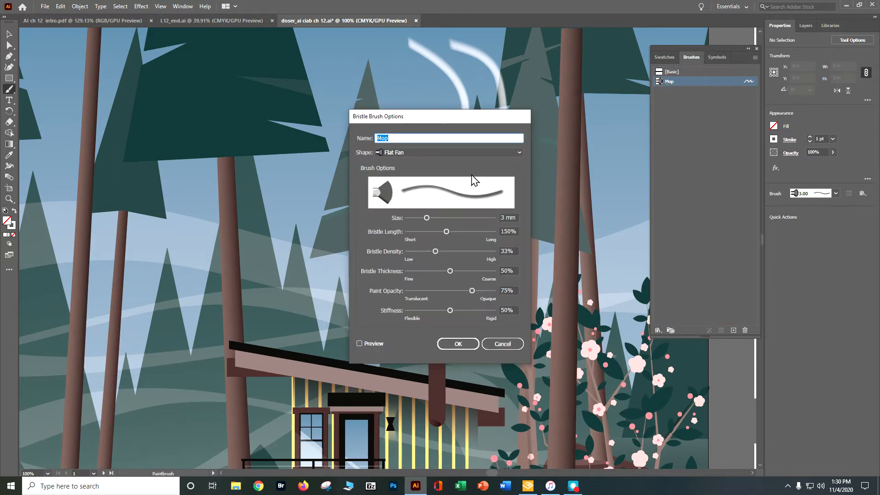
{"action": "left_click", "coordinate": [401, 154]}
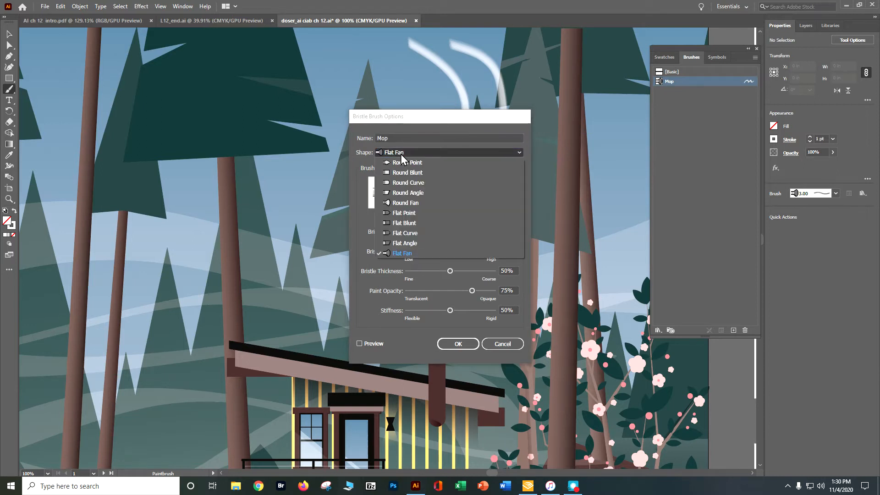
{"action": "left_click", "coordinate": [401, 154]}
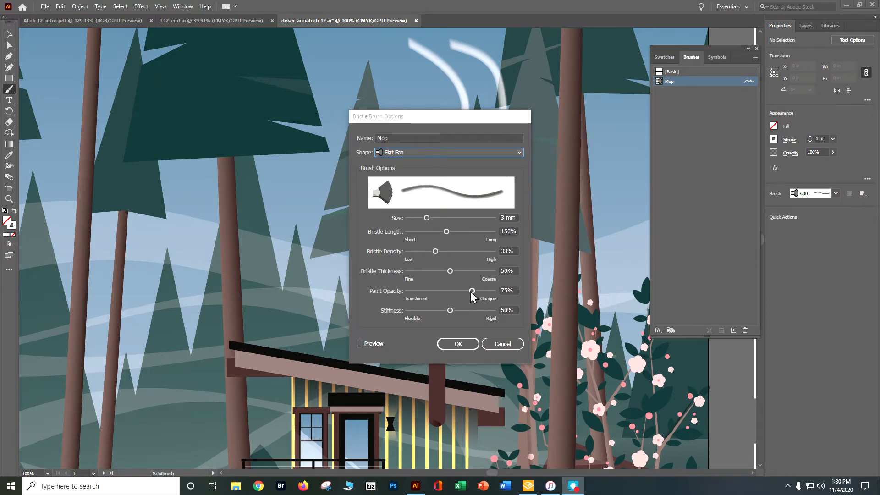
{"action": "left_click", "coordinate": [359, 343]}
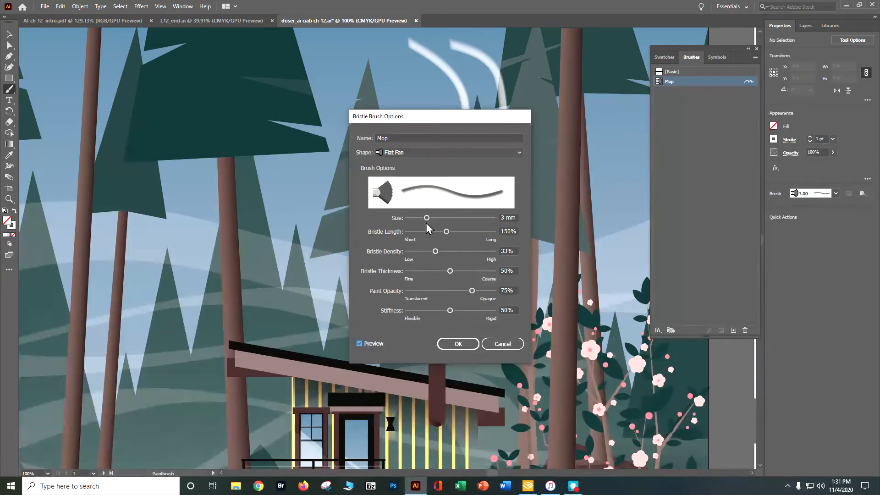
{"action": "left_click_drag", "start_coordinate": [426, 218], "coordinate": [444, 218]}
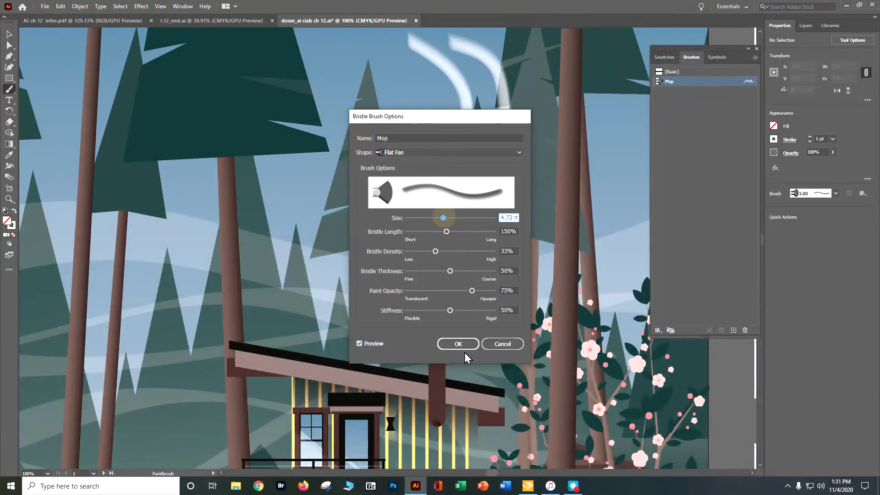
{"action": "left_click", "coordinate": [464, 344]}
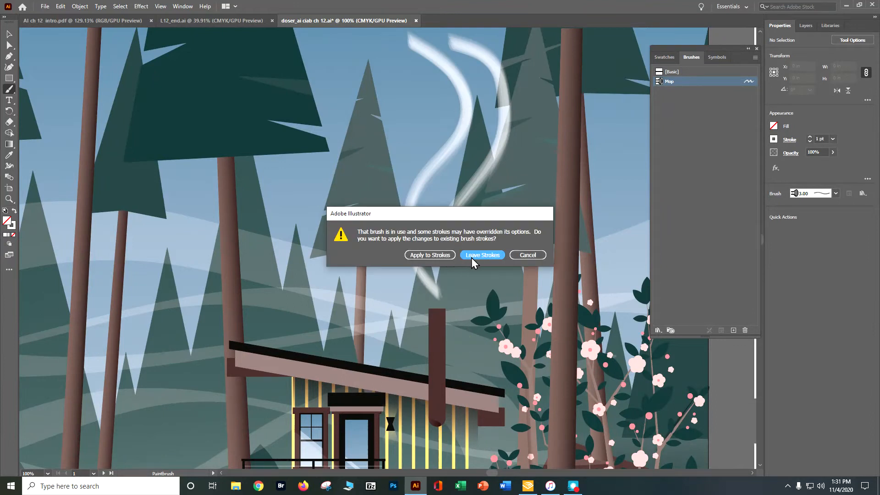
{"action": "left_click", "coordinate": [441, 255]}
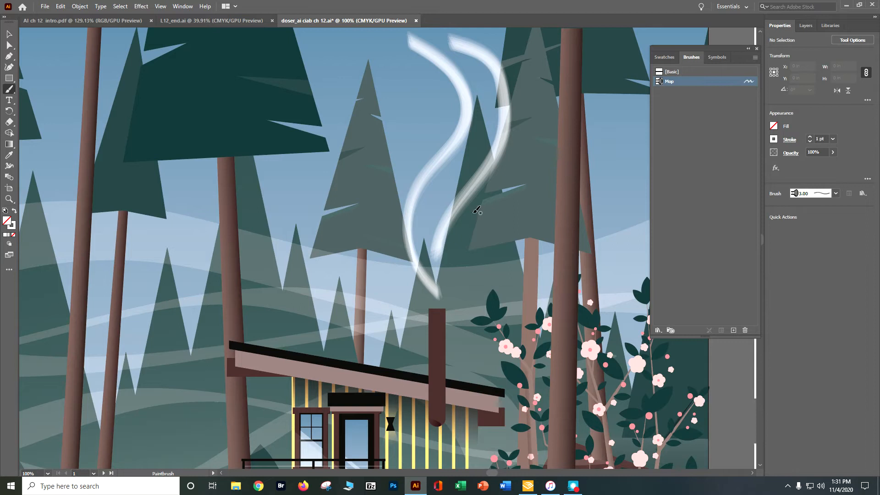
Paint a third wavy smoke stroke crossing the first two above the chimney, and display the artwork in Outline mode.
{"action": "mouse_move", "coordinate": [442, 216]}
{"action": "left_mouse_down"}
{"action": "mouse_move", "coordinate": [422, 193]}
{"action": "mouse_move", "coordinate": [421, 138]}
{"action": "mouse_move", "coordinate": [499, 85]}
{"action": "mouse_move", "coordinate": [511, 57]}
{"action": "mouse_move", "coordinate": [486, 22]}
{"action": "left_mouse_up"}
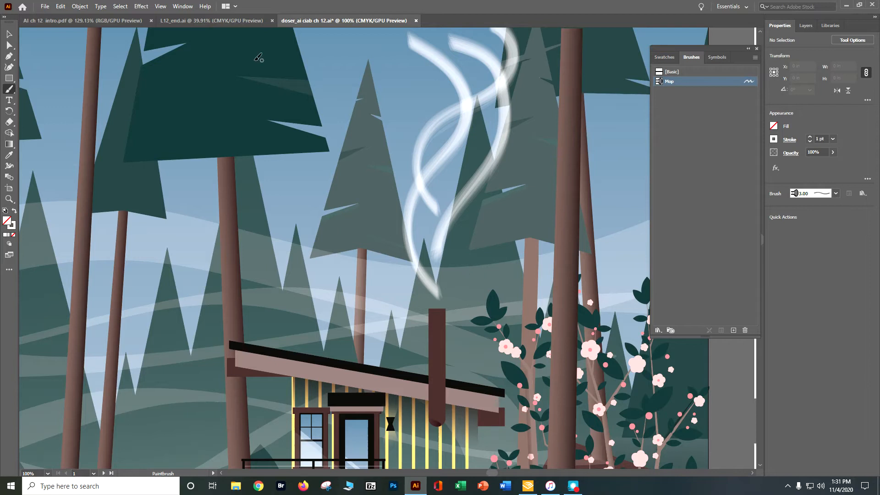
{"action": "left_click", "coordinate": [162, 8]}
{"action": "left_click", "coordinate": [173, 17]}
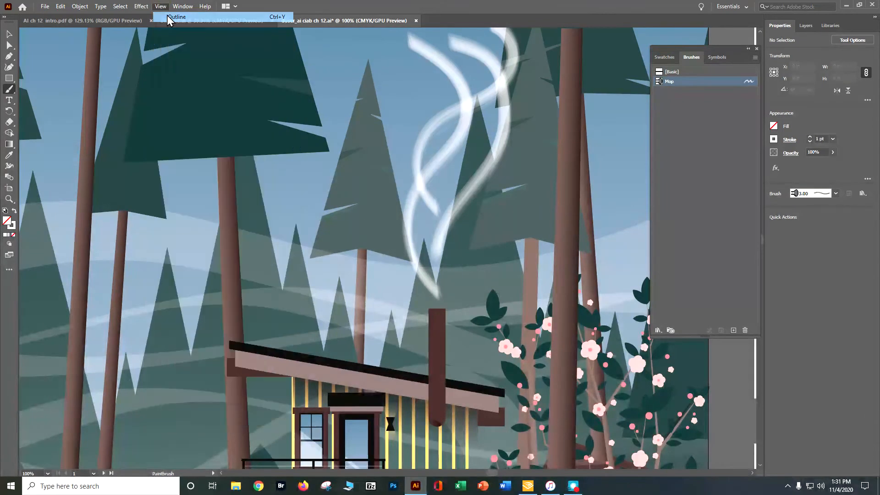